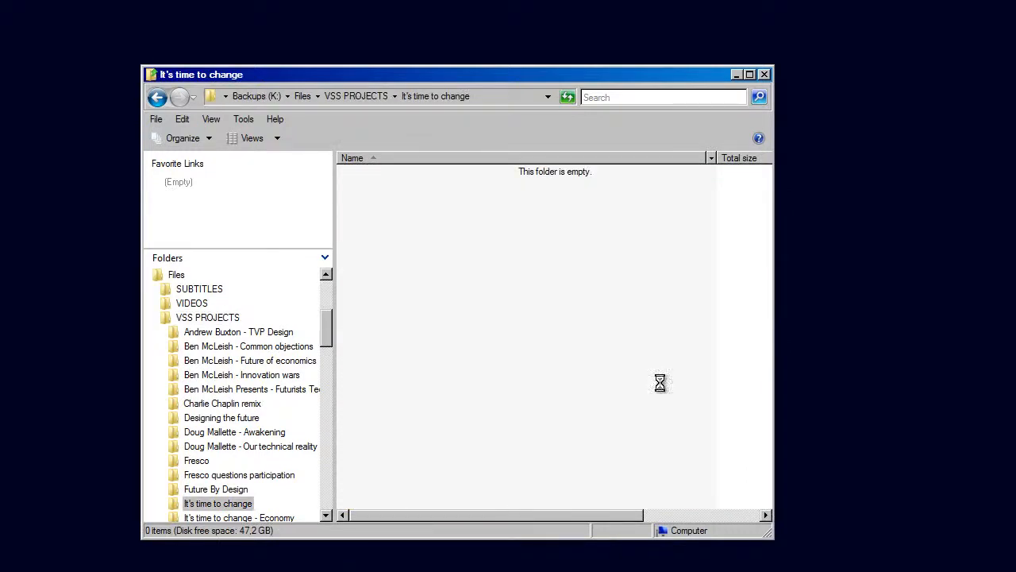
Paste the copied files into the "It's time to change" folder and reopen that folder from VSS PROJECTS
key("ctrl+v")
left_click(660, 383)
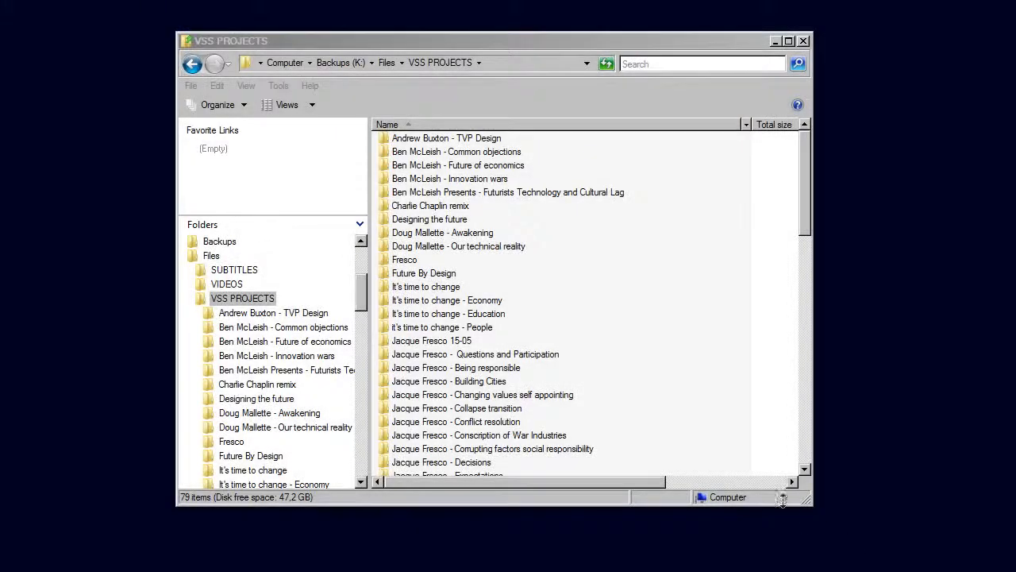
double_click(419, 287)
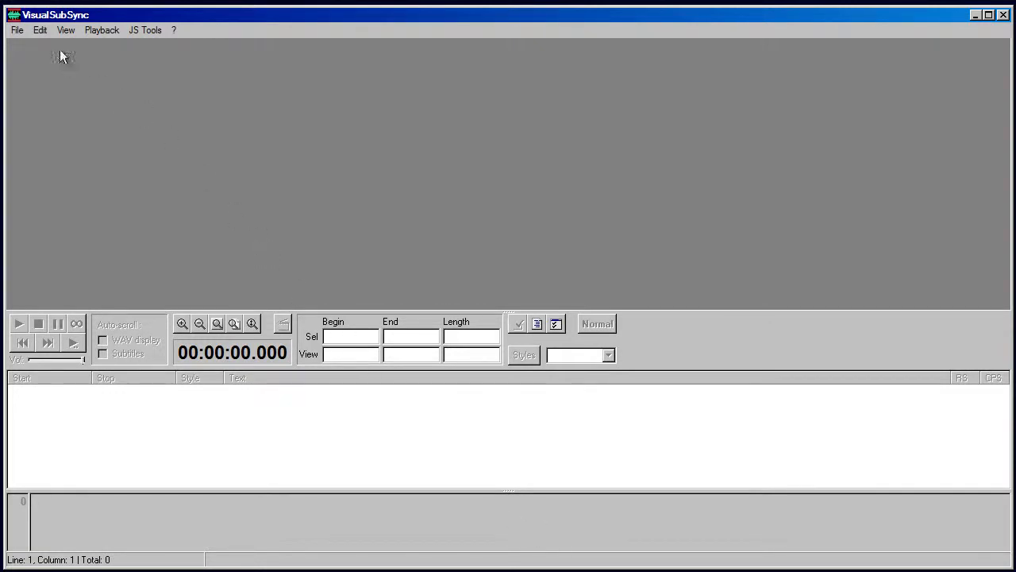
Open the VisualSubSync preferences and examine the subtitle settings
left_click(39, 32)
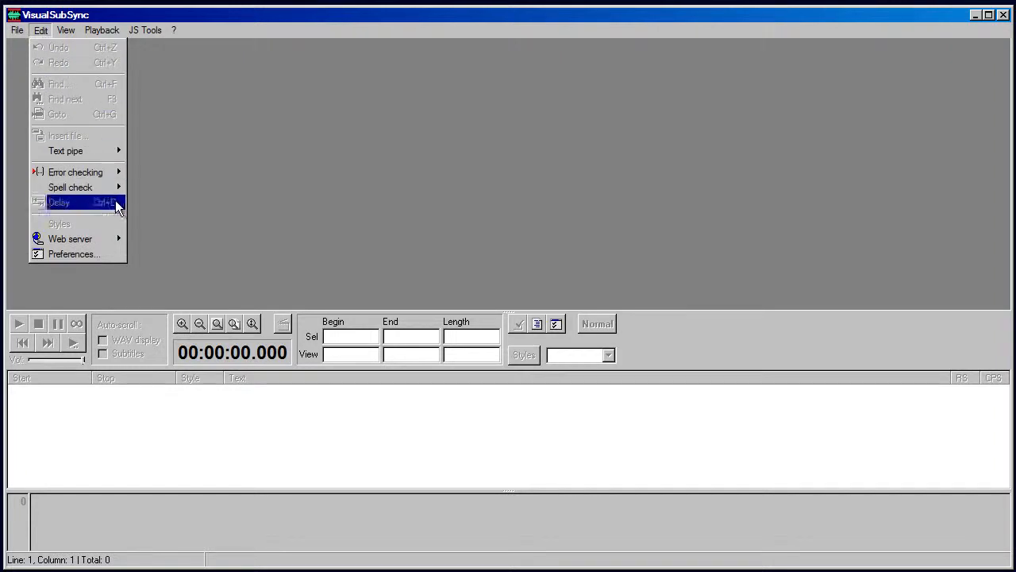
left_click(116, 255)
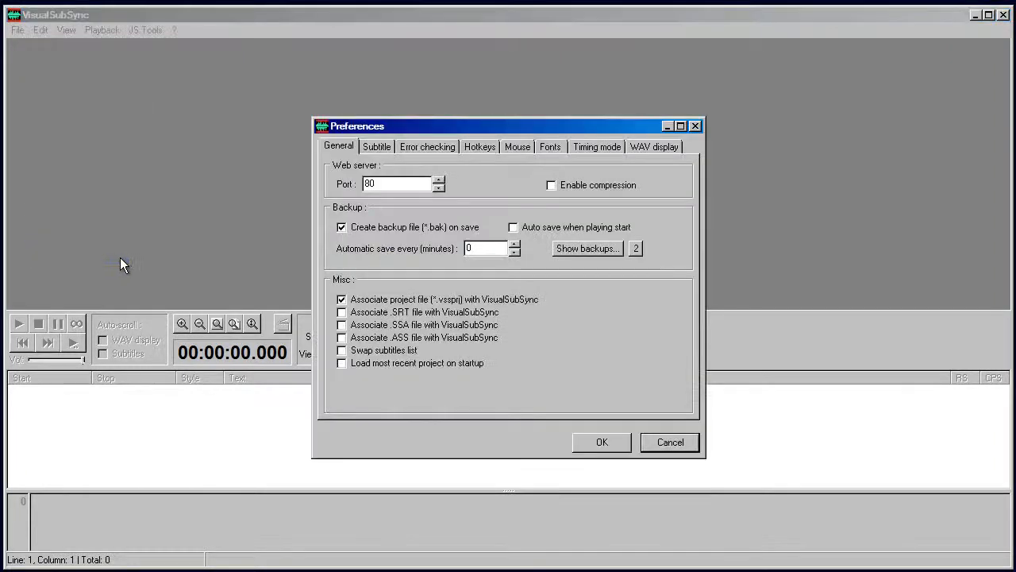
left_click(392, 146)
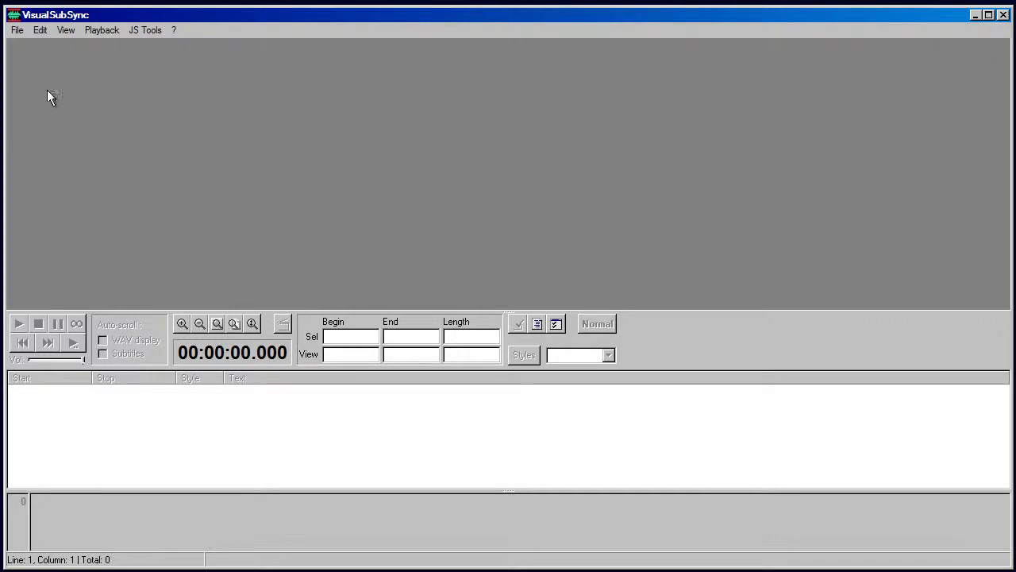
Start a new project with "It's time to change.mp4" as video source and "It's time to change.srt" as subtitle file
left_click(19, 35)
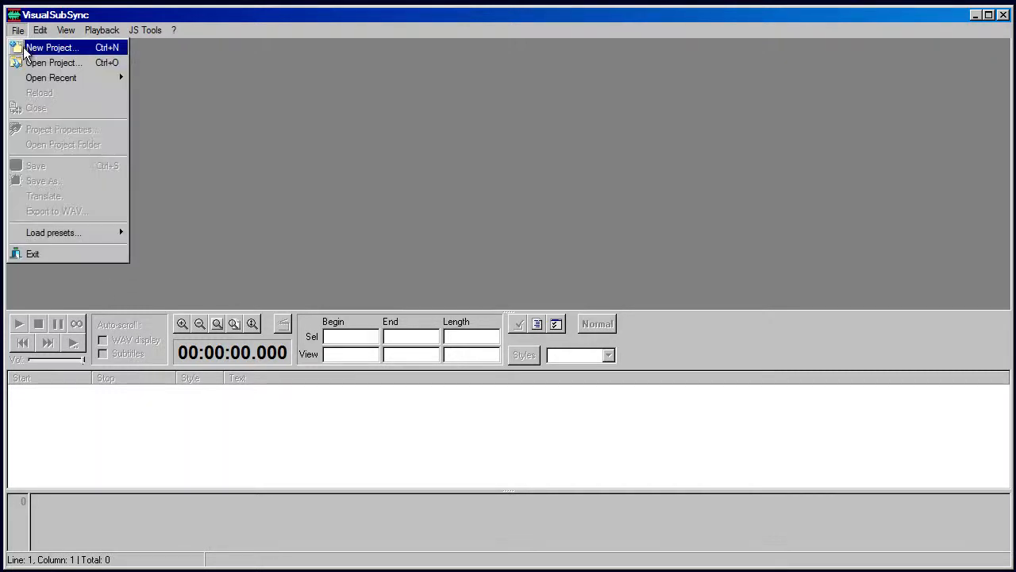
left_click(23, 46)
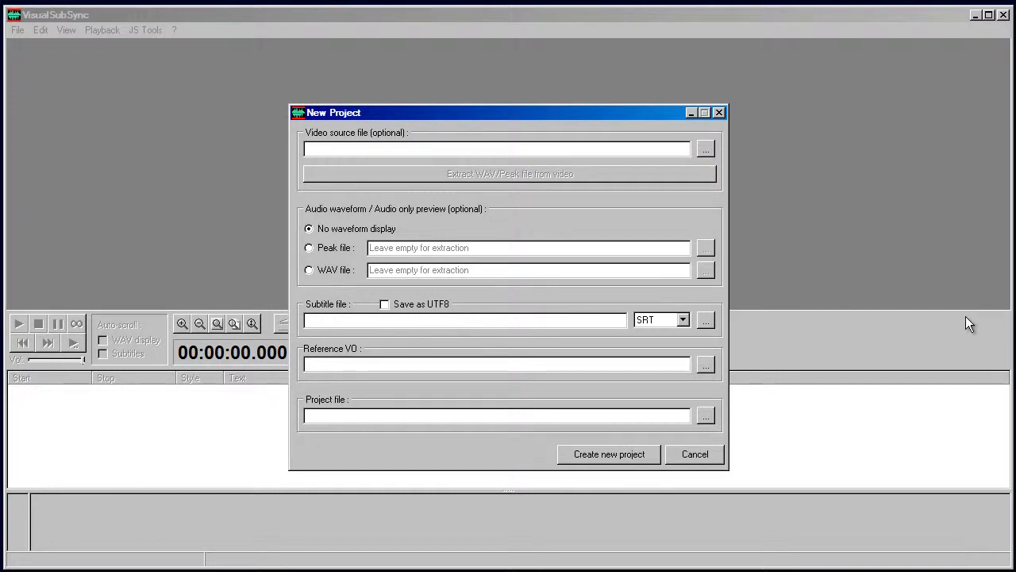
left_click(706, 149)
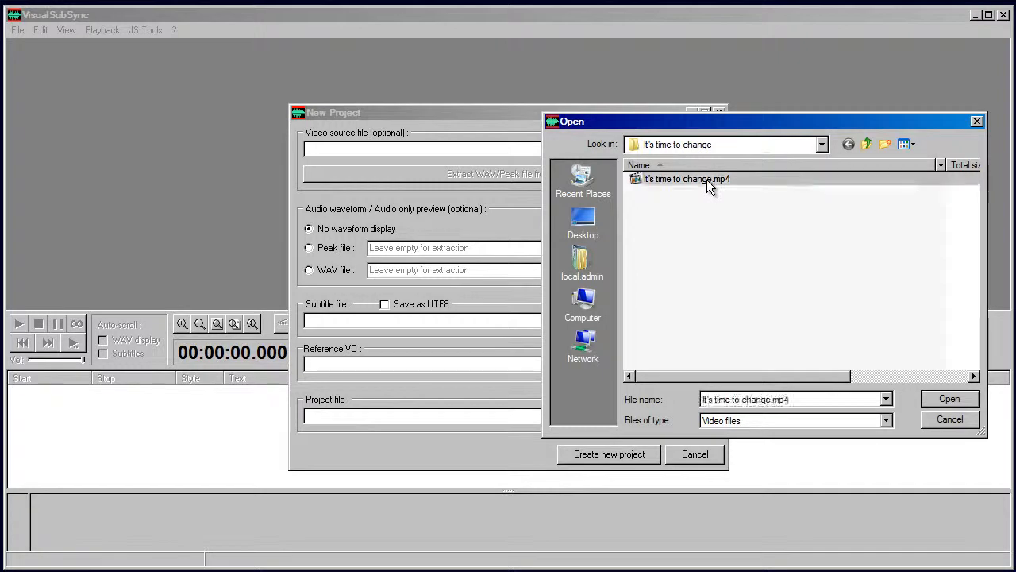
double_click(709, 182)
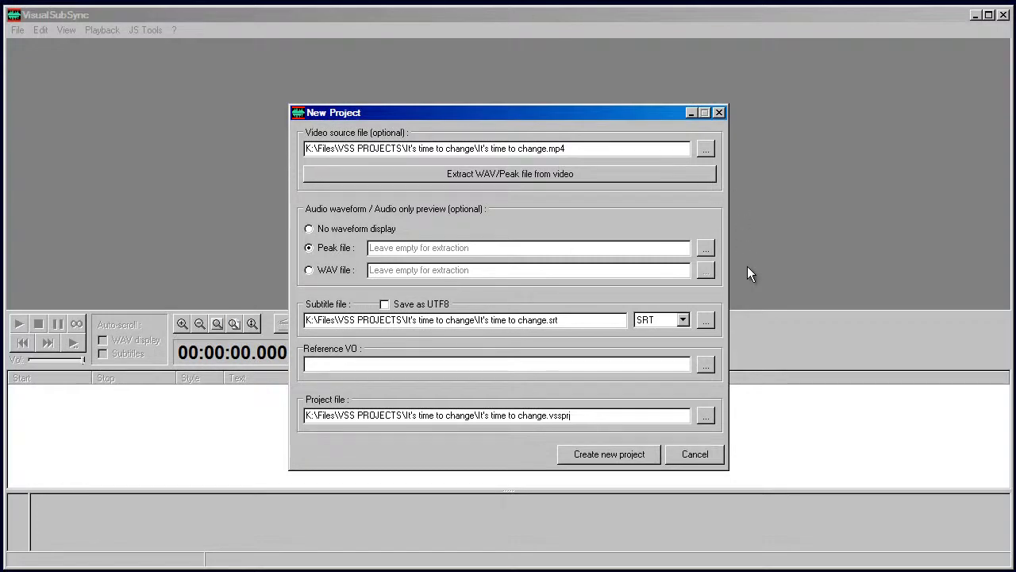
left_click(707, 322)
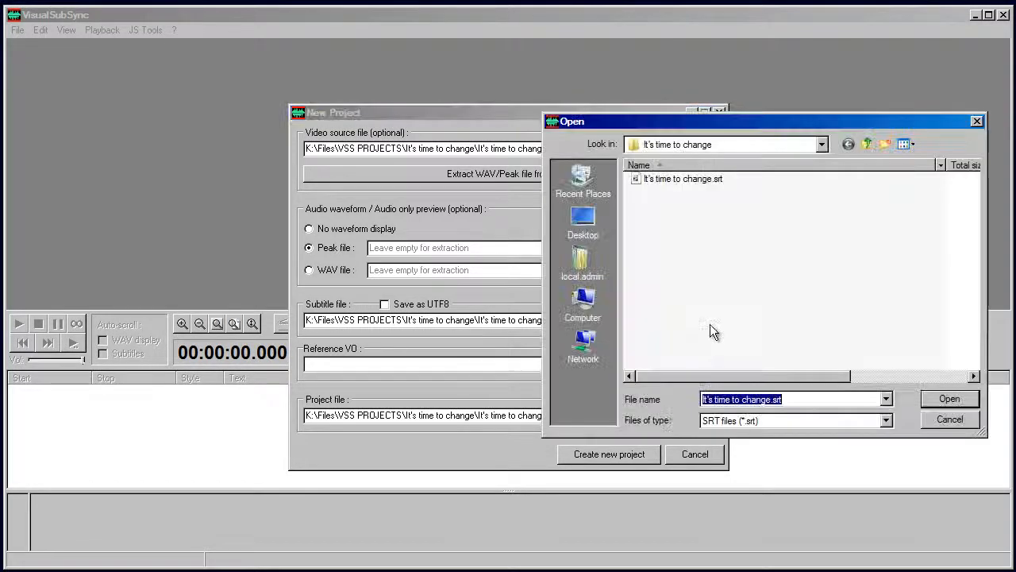
double_click(682, 178)
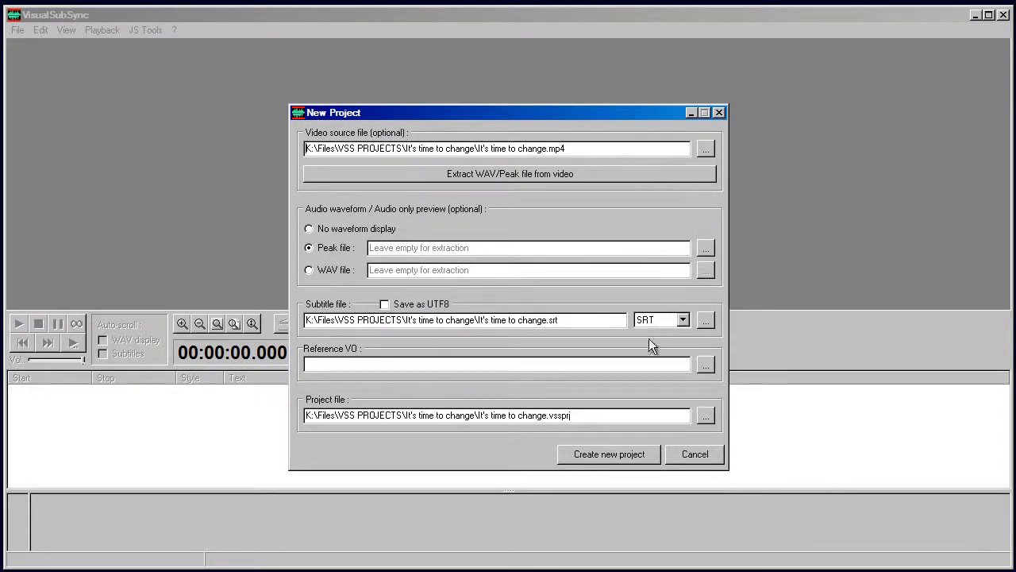
Create the project, extracting the audio with the option to convert it to mono and halve the sample rate
left_click(626, 455)
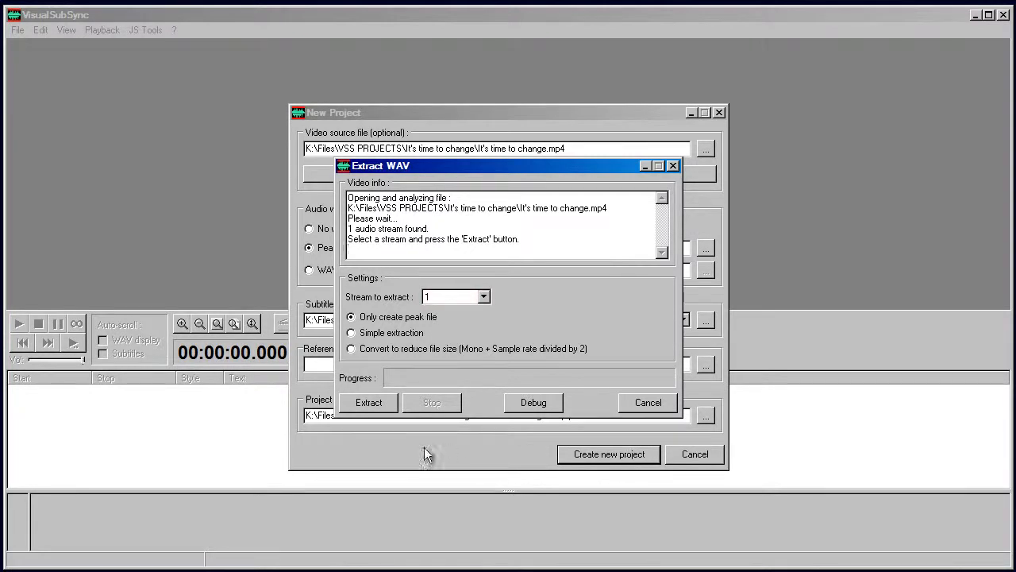
left_click(351, 349)
left_click(363, 409)
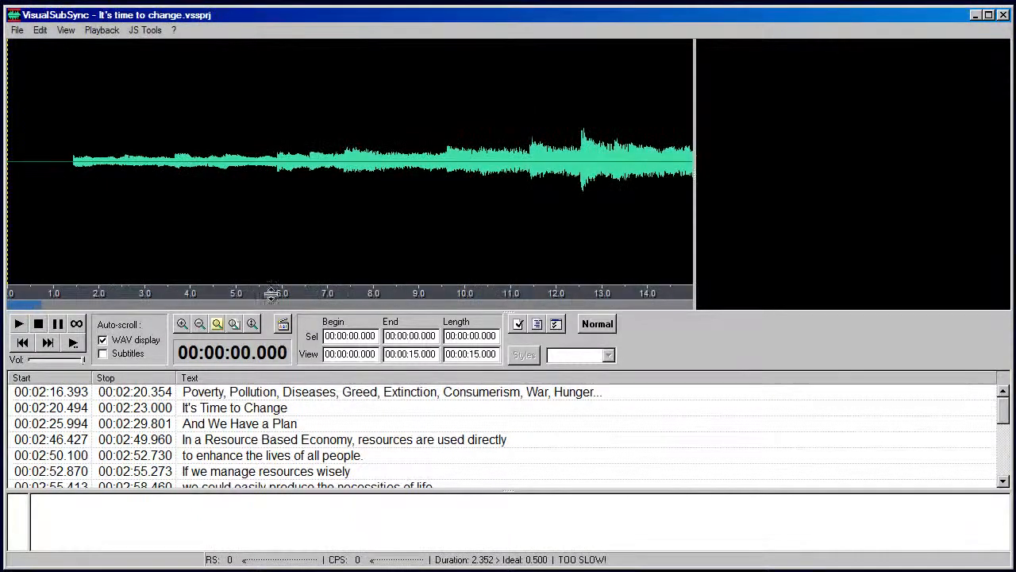
Open the properties of the newly created project
left_click(16, 32)
left_click(30, 130)
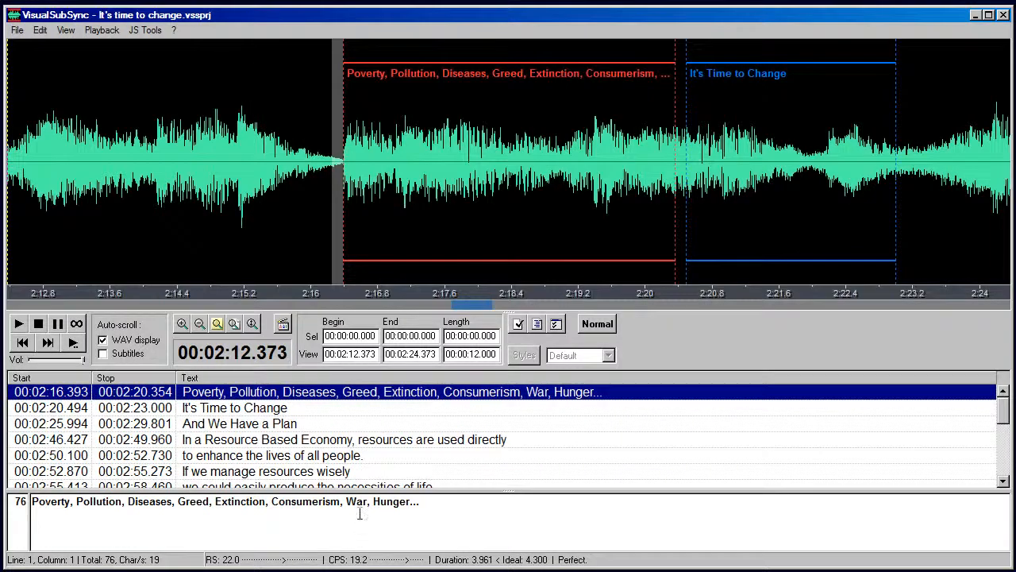
Play the audio from about 2:14.8, just before the "Poverty, Pollution, Diseases" subtitle
left_click(210, 195)
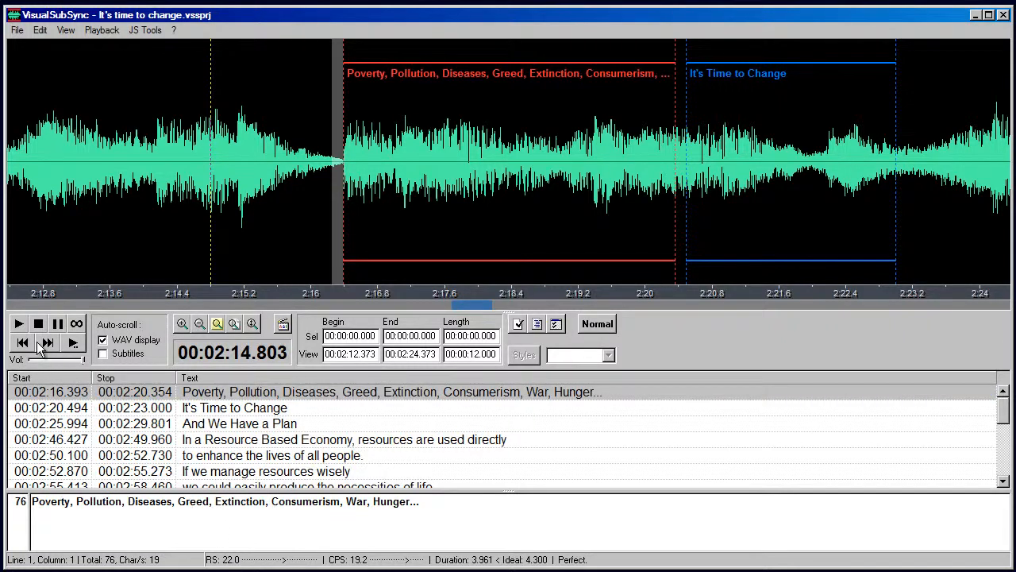
left_click(18, 324)
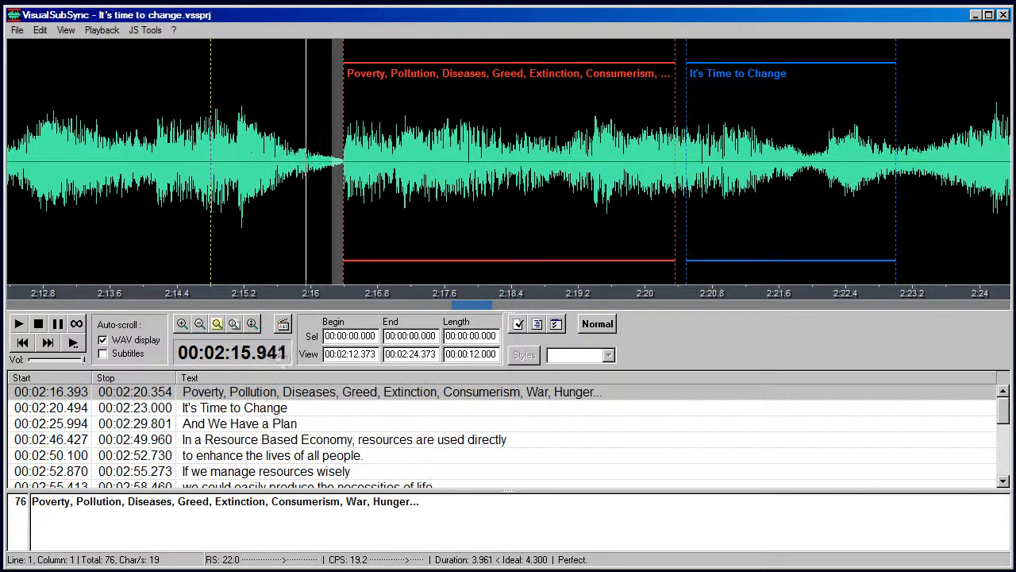
key("F1")
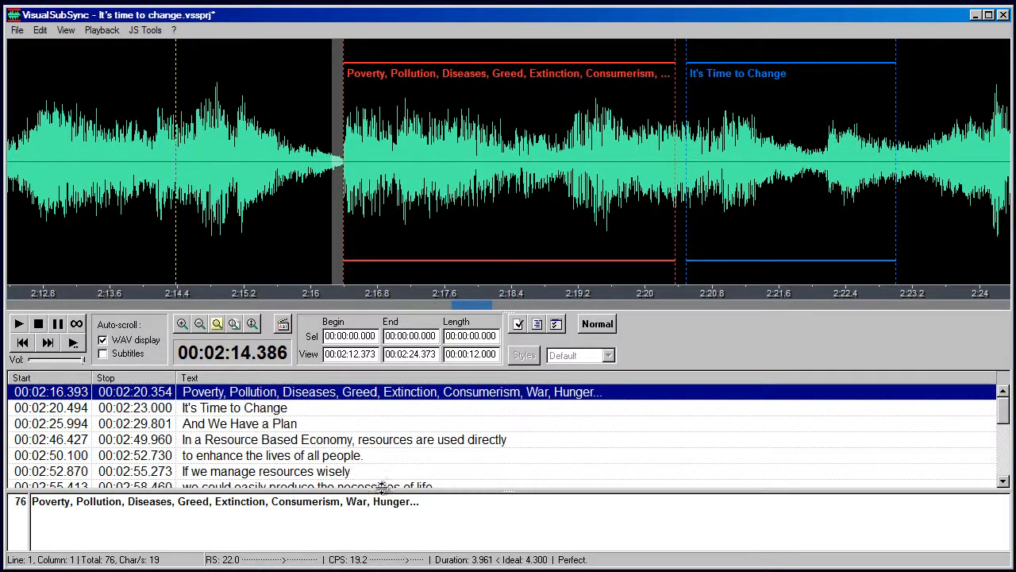
Add an empty subtitle over the waveform range 2:14.072 to 2:16.253, just before the "Poverty, Pollution, Diseases" line
left_click_drag(153, 188, 306, 200)
mouse_move(154, 243)
left_mouse_down()
mouse_move(136, 244)
mouse_move(150, 244)
left_mouse_up()
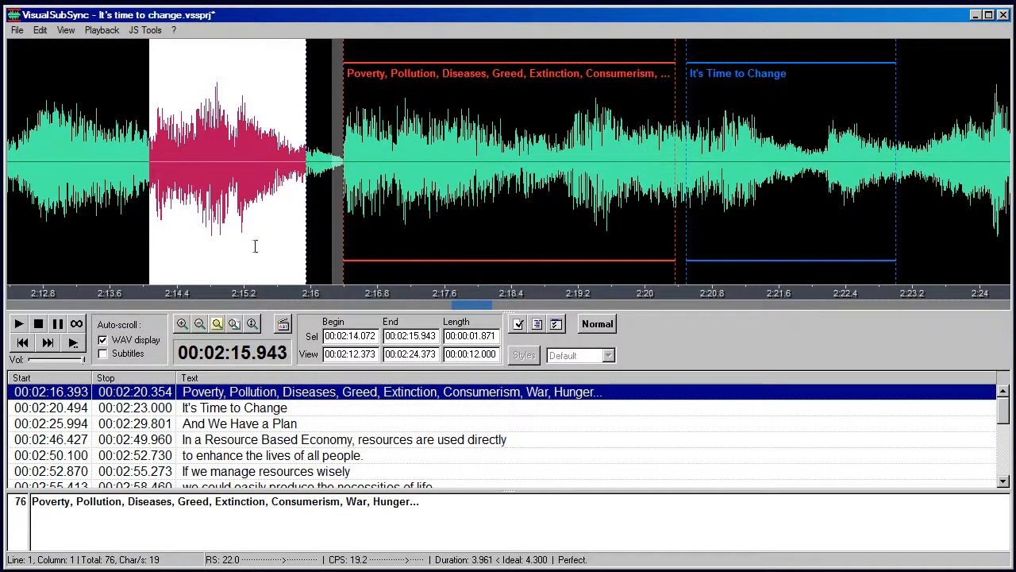
left_click_drag(304, 251, 332, 236)
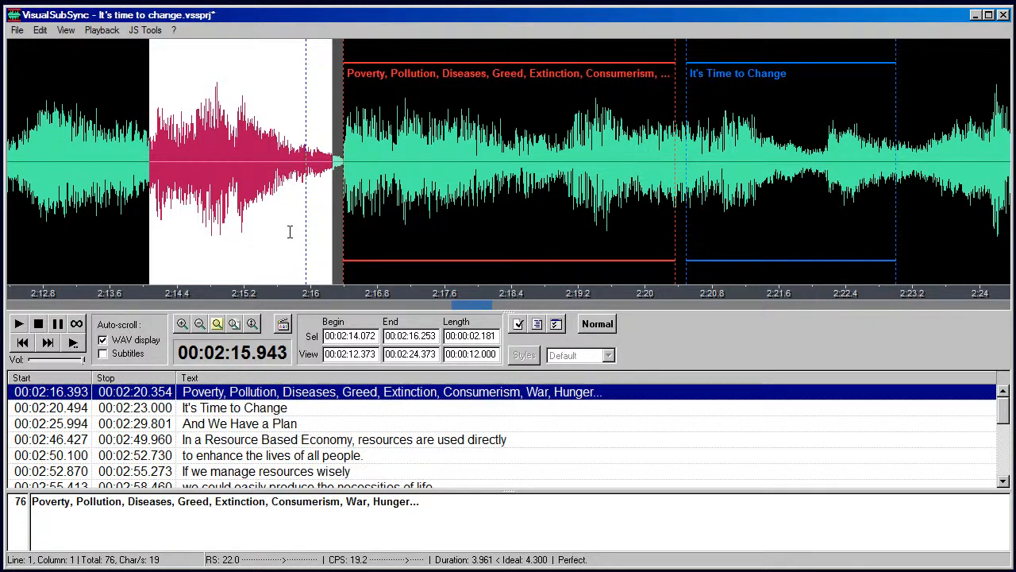
right_click(291, 235)
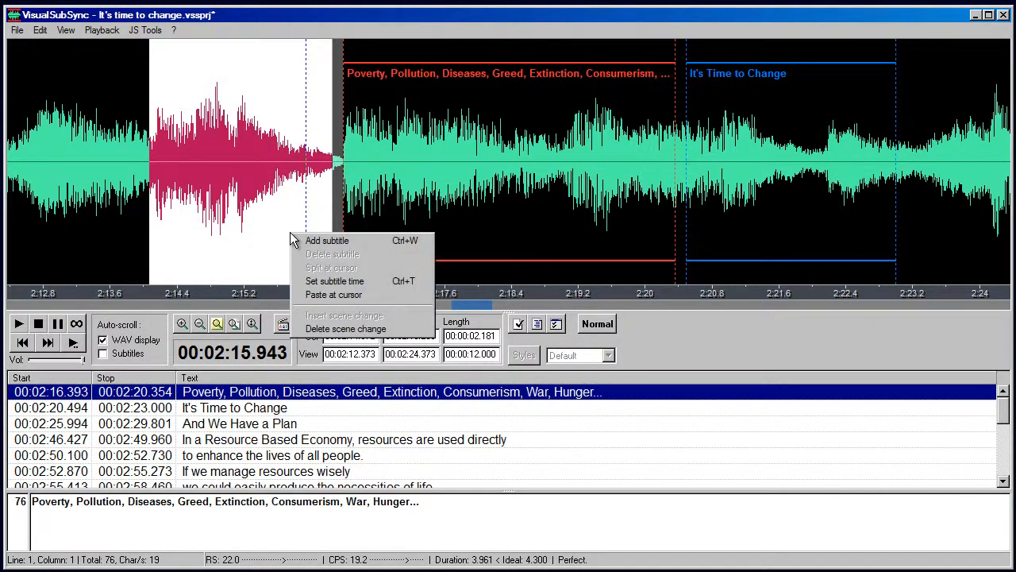
left_click(374, 241)
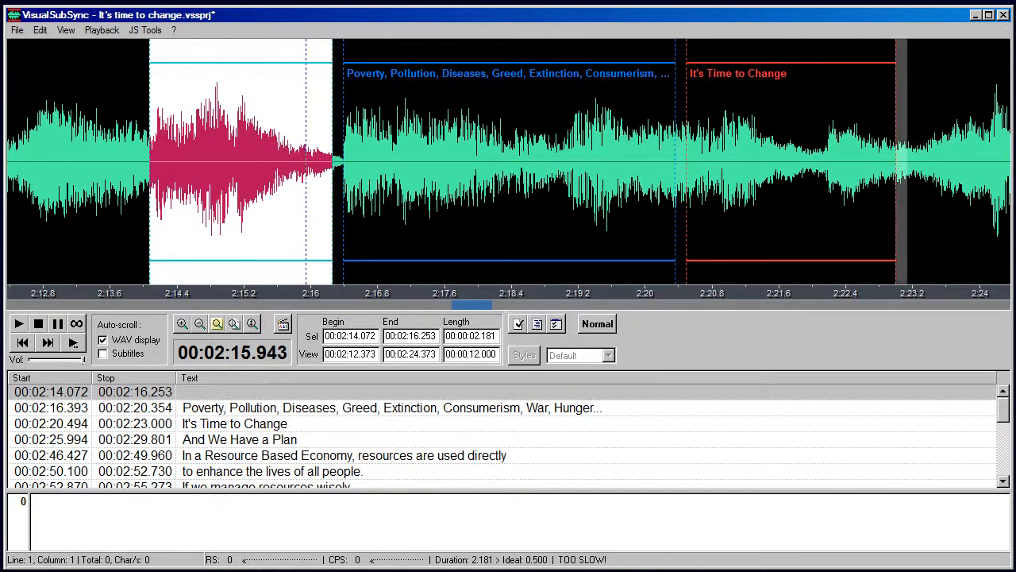
Delete the empty subtitle at 2:14.072 and add it again over the same range
right_click(281, 235)
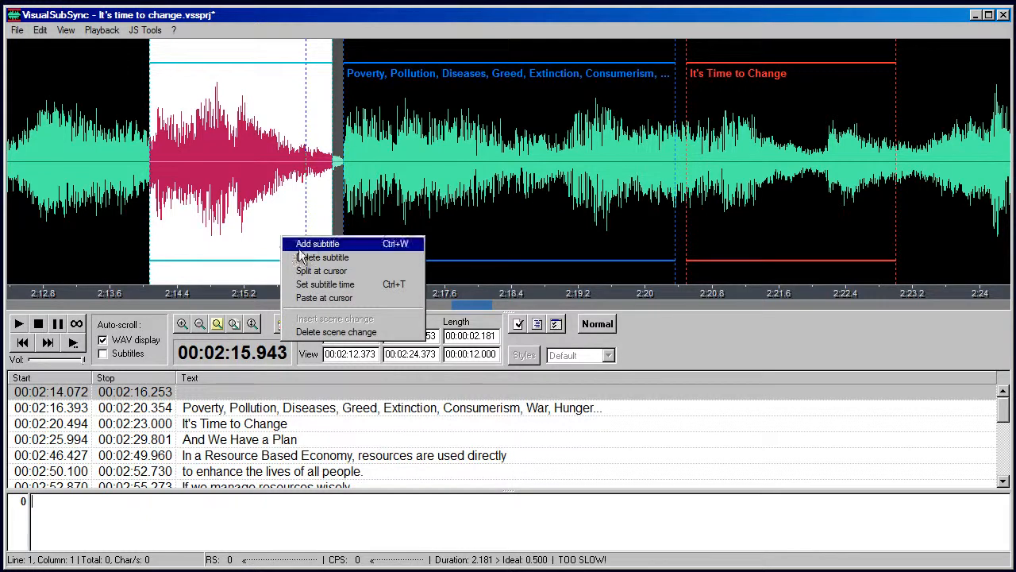
left_click(380, 258)
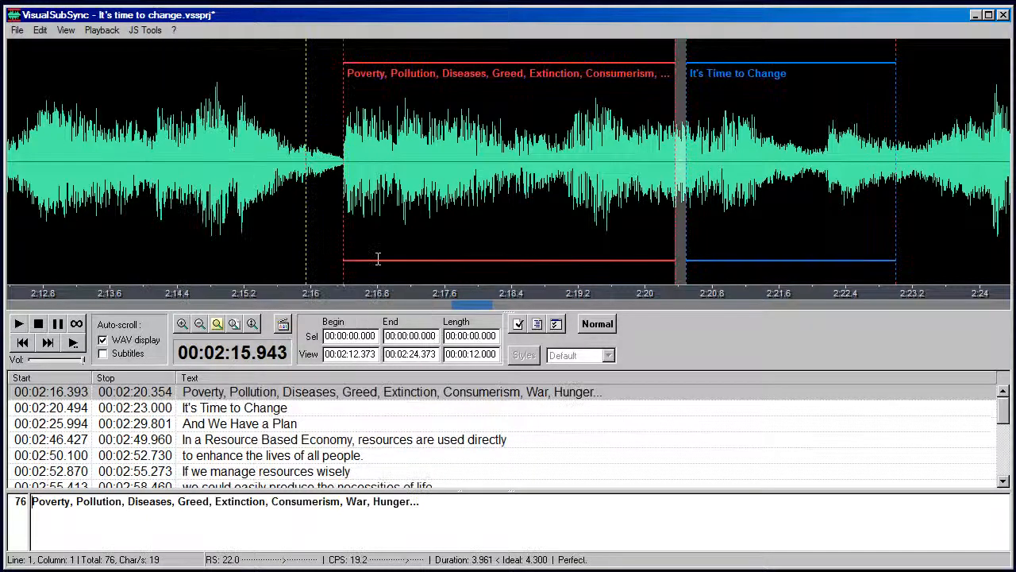
key("ctrl+w")
left_click(378, 259)
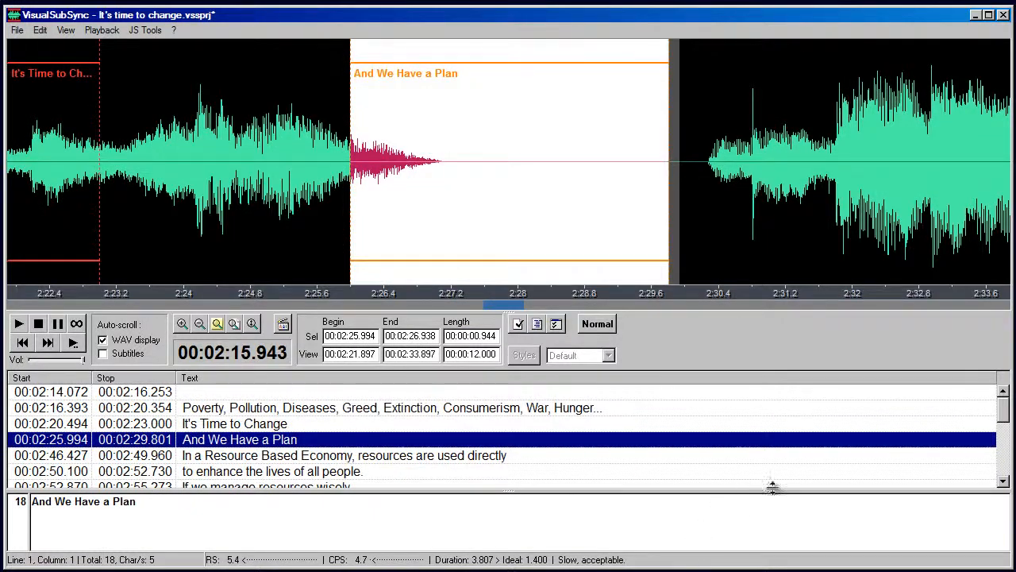
Show the RS column in the subtitle list
right_click(917, 378)
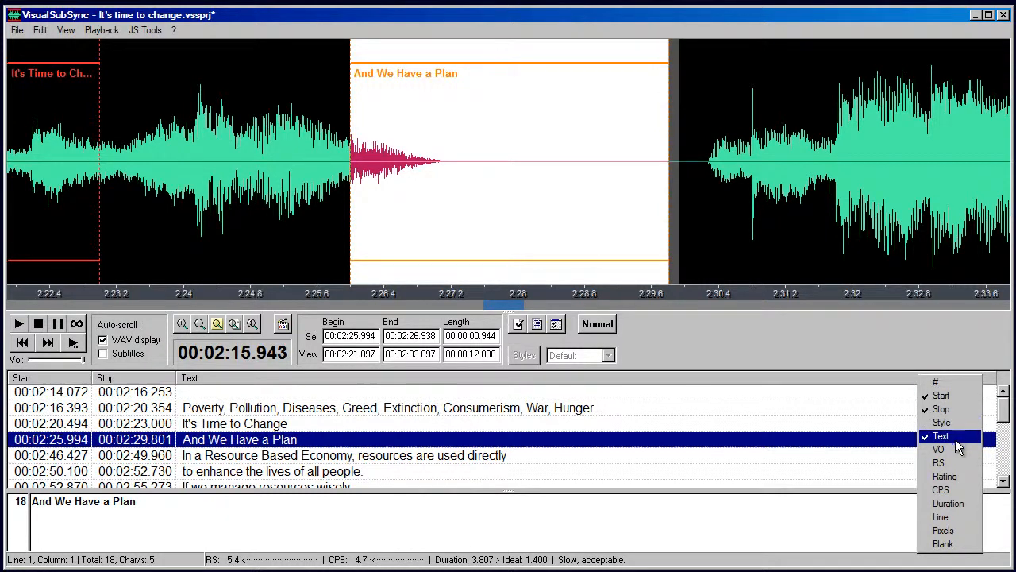
left_click(955, 463)
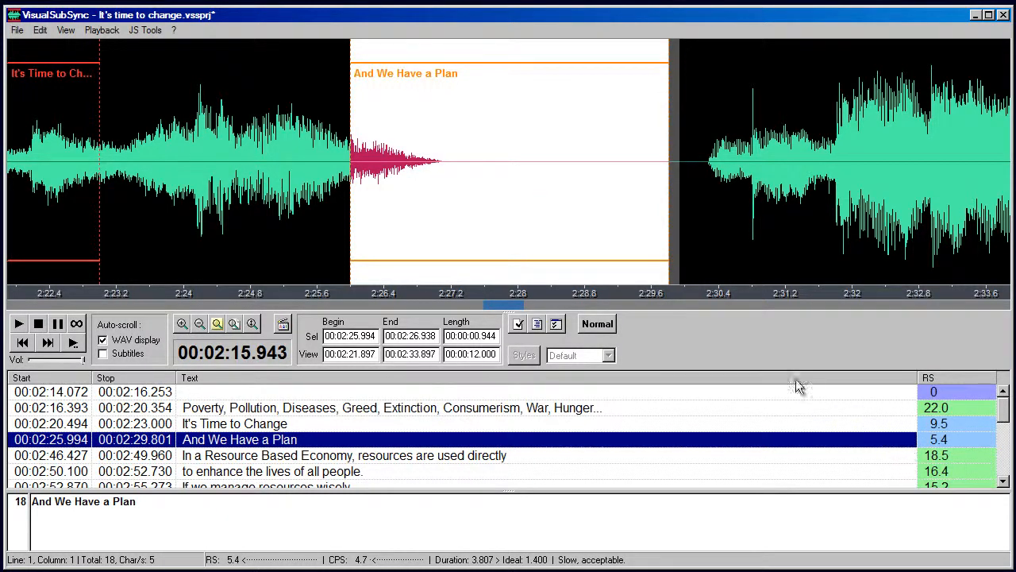
Shorten "And We Have a Plan" to end at 2:26.948 and add an empty subtitle from 2:27.660 to 2:29.302 after it
left_click_drag(672, 265, 429, 256)
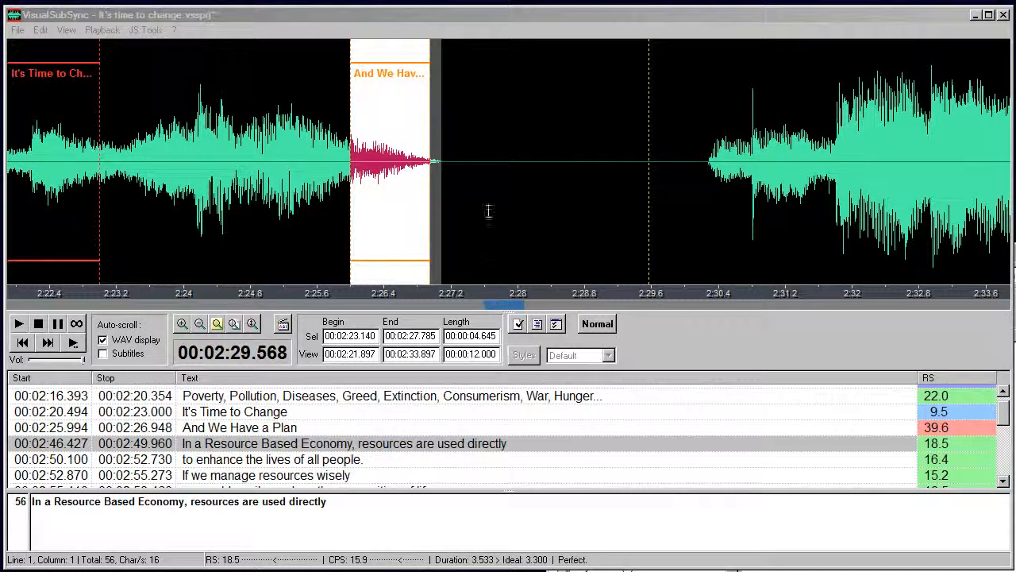
left_click_drag(489, 210, 627, 212)
key("Insert")
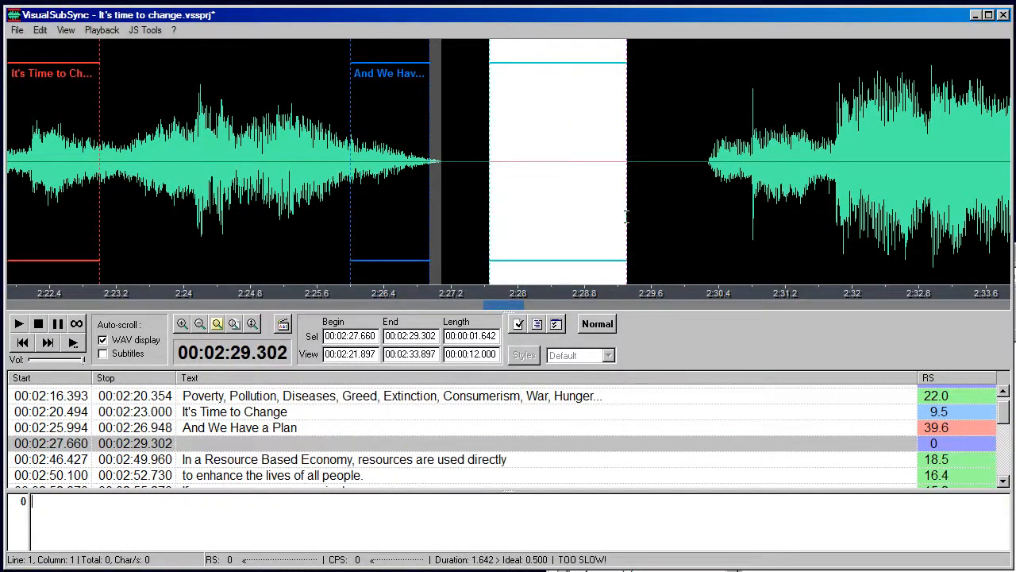
Extend the "And We Have a Plan" subtitle to run from 2:23.140 to 2:27.520
left_click_drag(430, 221, 477, 220)
left_click_drag(352, 233, 112, 236)
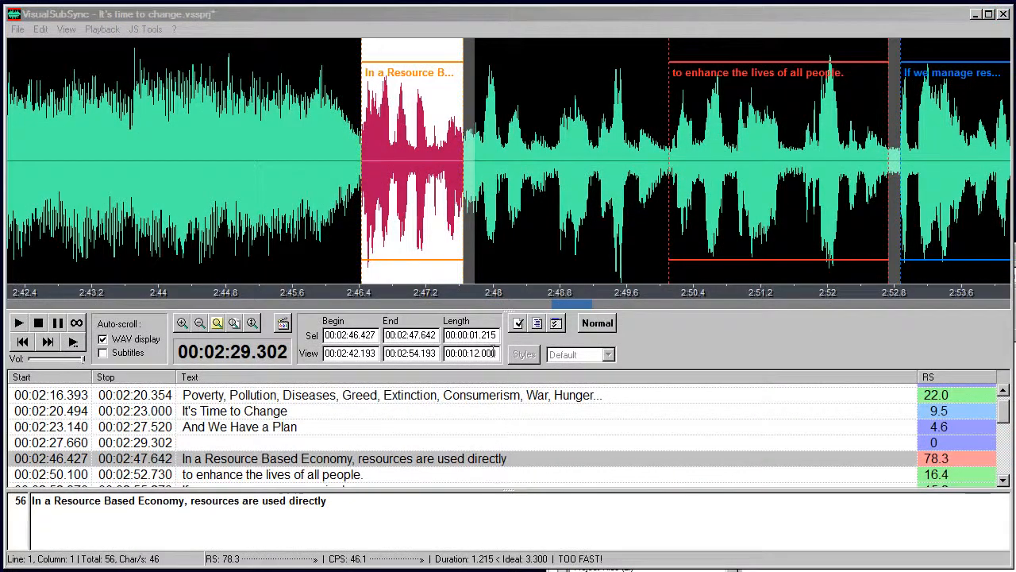
Extend the end of "In a Resource Based Economy, resources are used directly" to its ideal duration, ending at 2:49.727
left_click(462, 235)
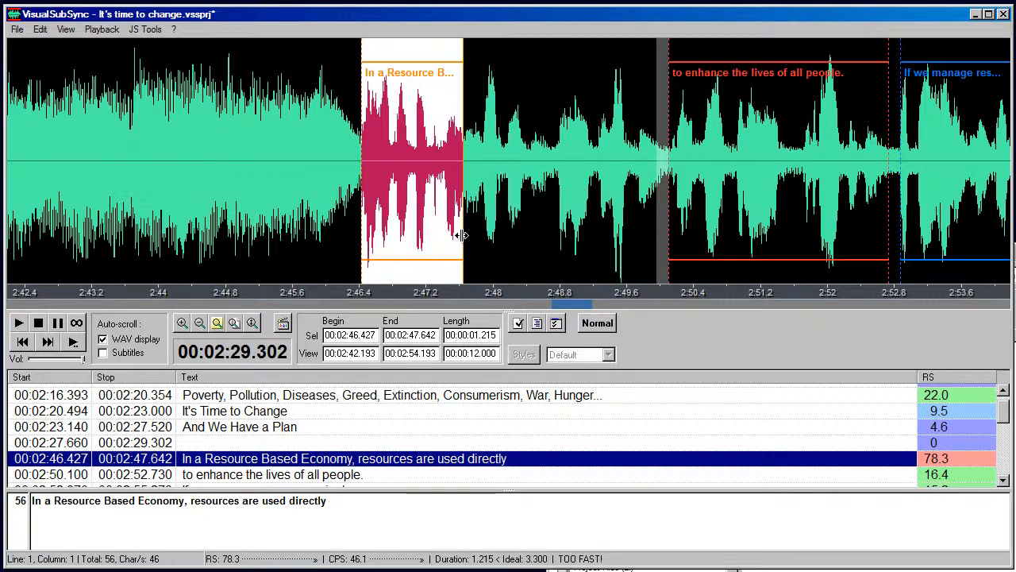
double_click(462, 236)
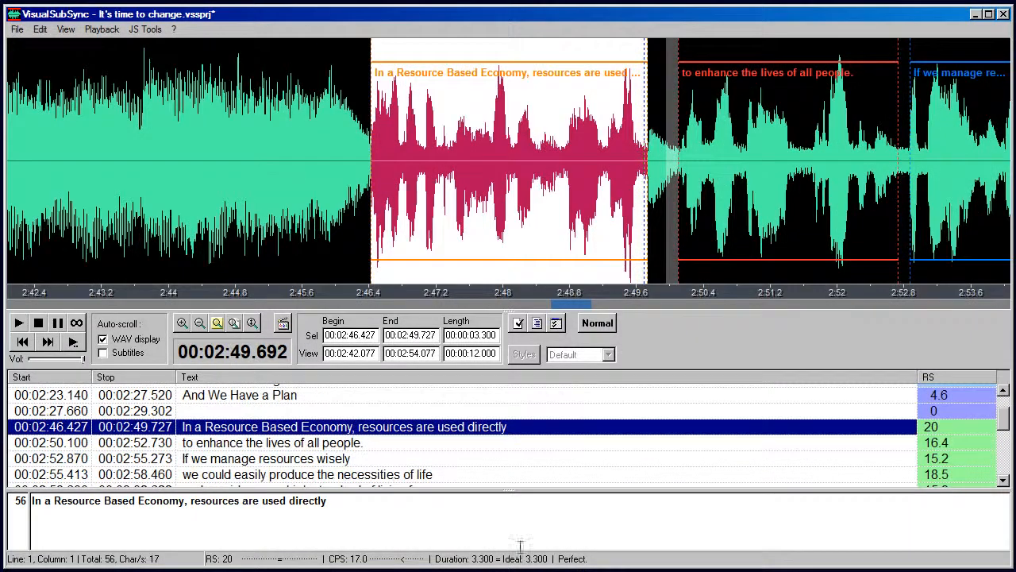
Merge the "In a Resource Based Economy" subtitle with the following line "to enhance the lives of all people."
key("shift+Down")
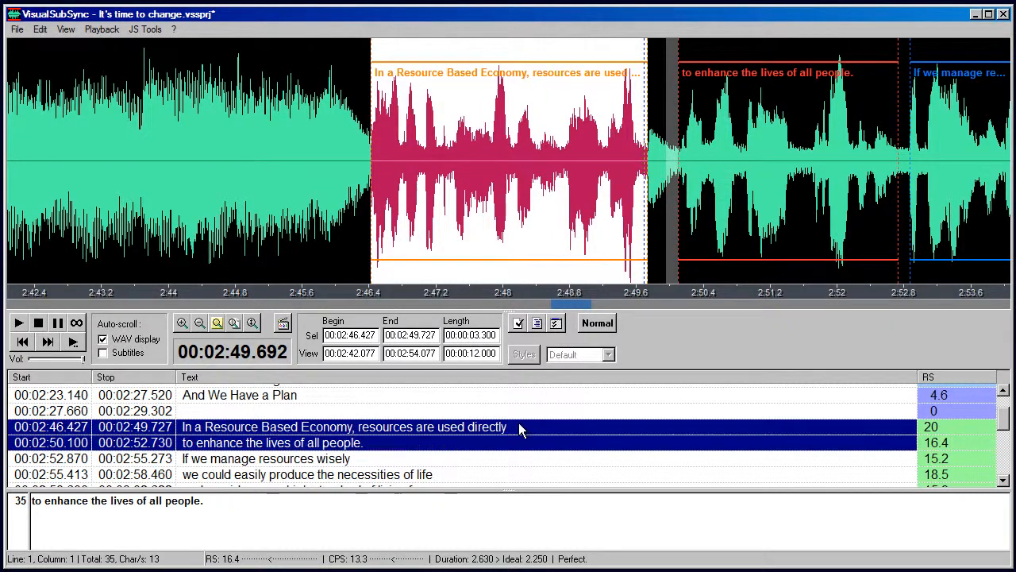
right_click(520, 429)
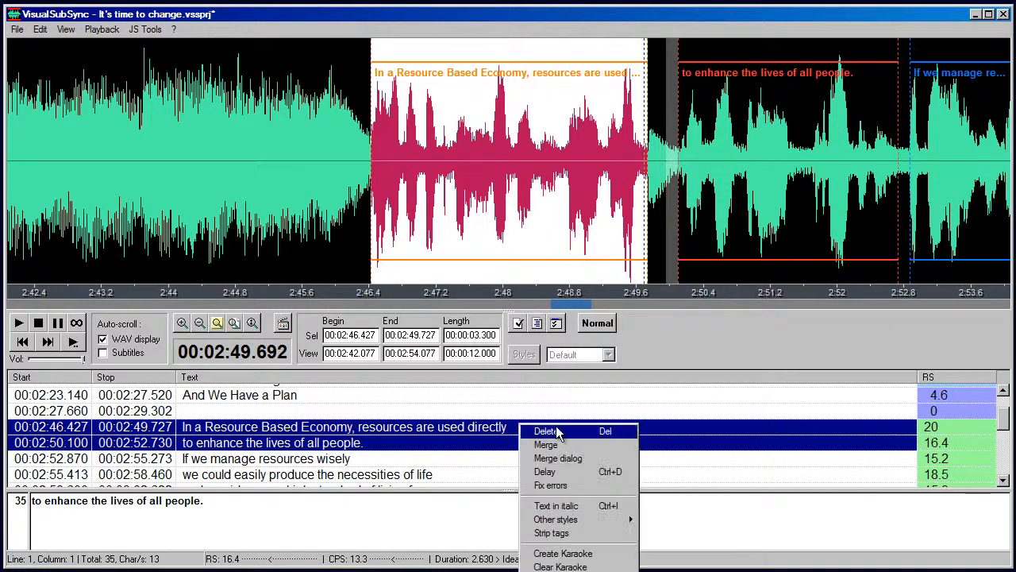
left_click(602, 444)
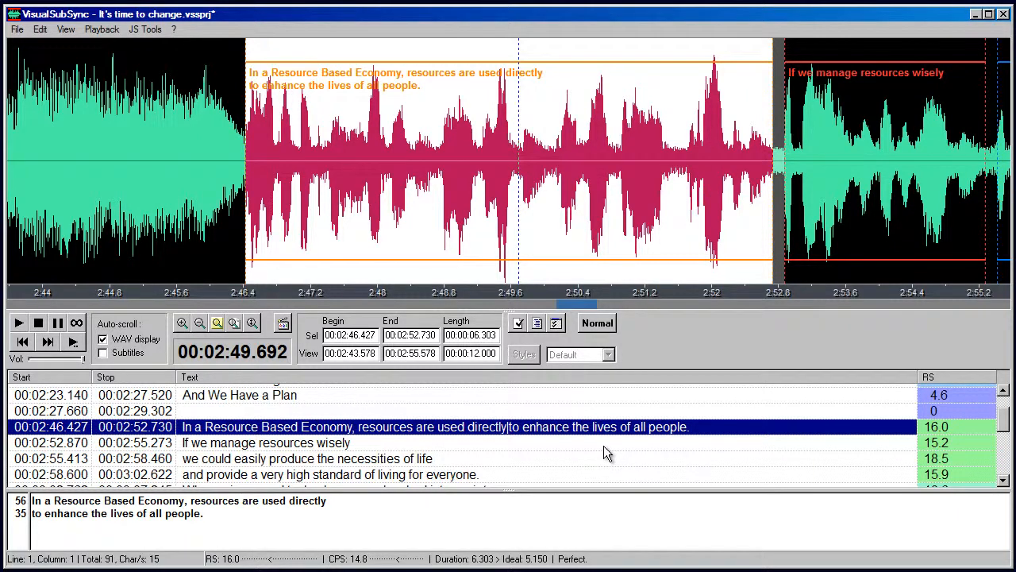
Split the merged "In a Resource Based Economy" subtitle at 2:49.872 and place the text cursor at the end of the first part's text
left_click(534, 159)
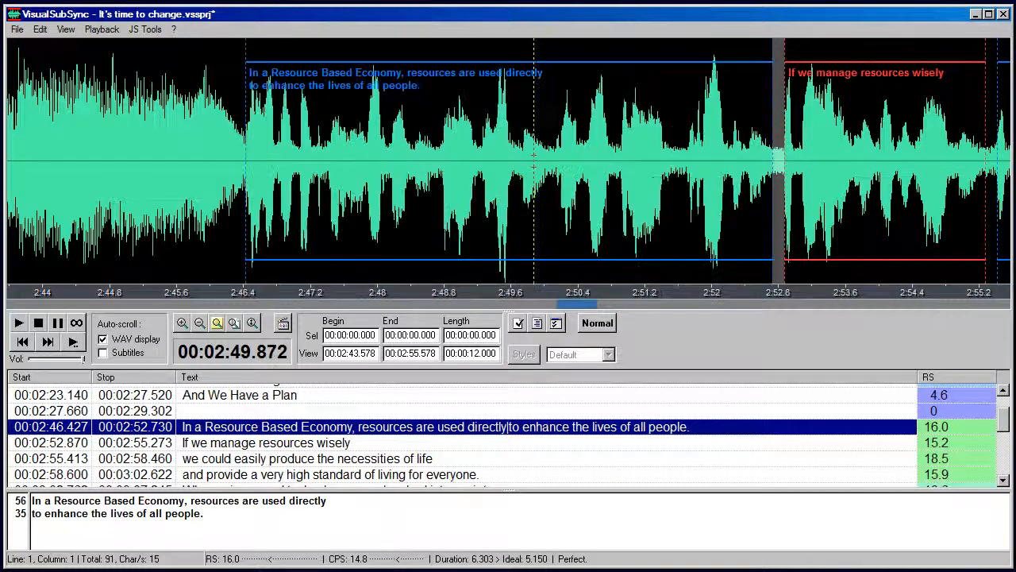
right_click(534, 162)
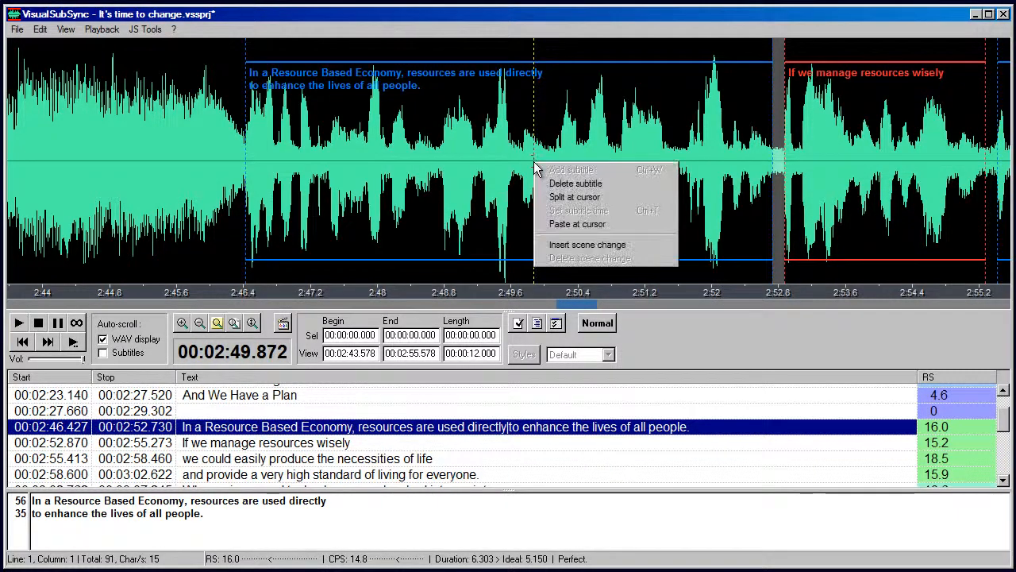
left_click(654, 197)
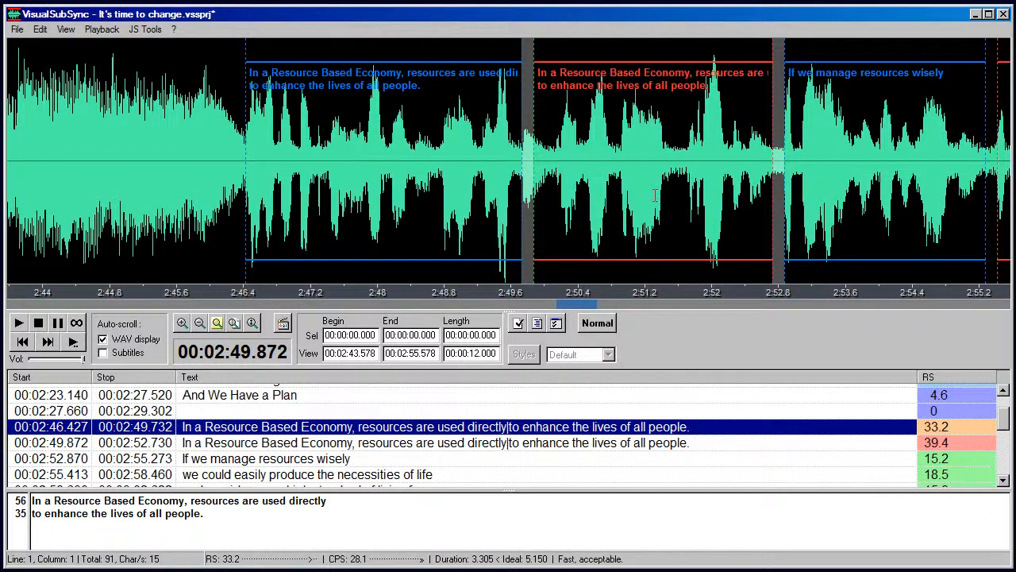
left_click(205, 514)
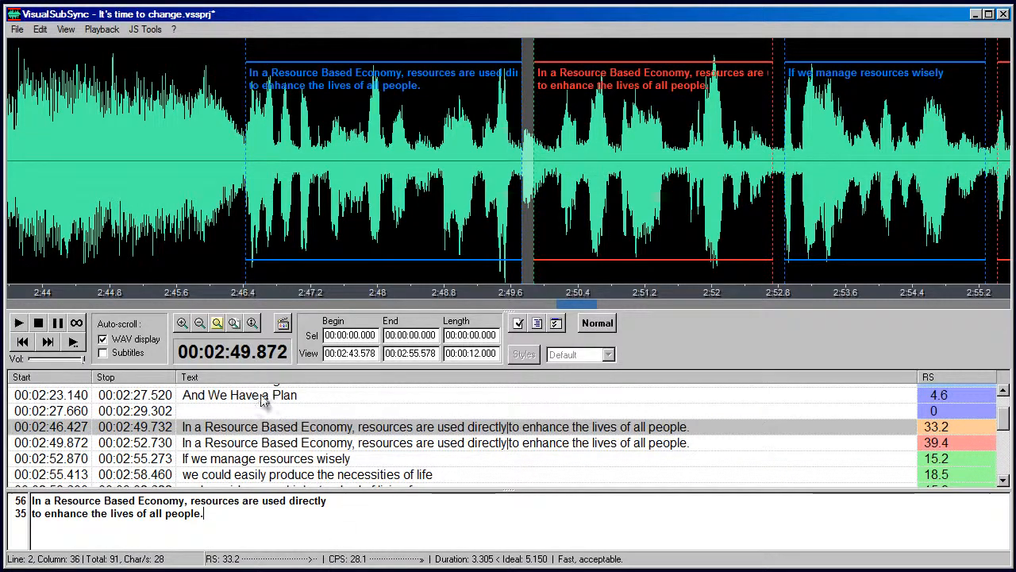
left_click(39, 29)
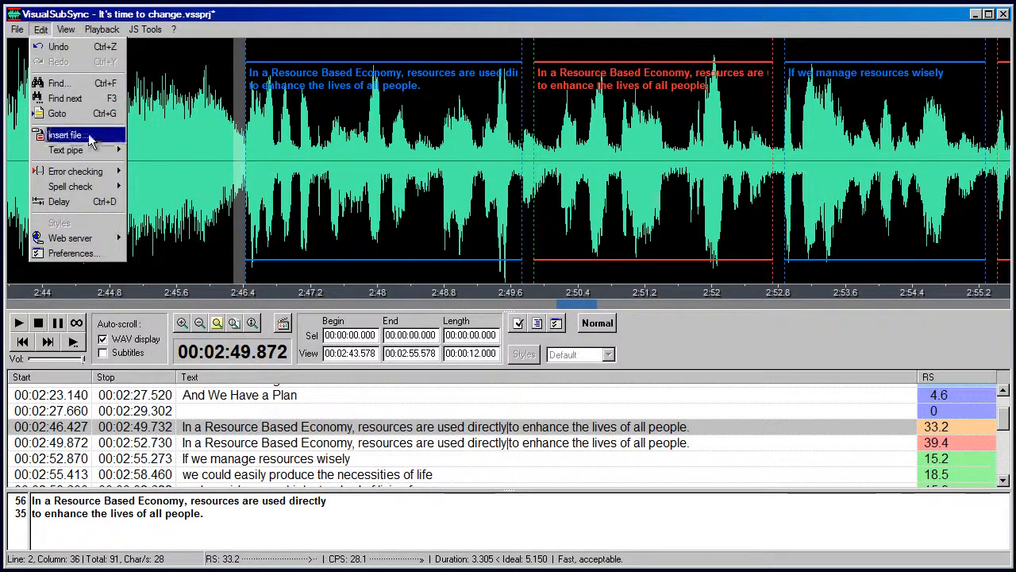
mouse_move(103, 189)
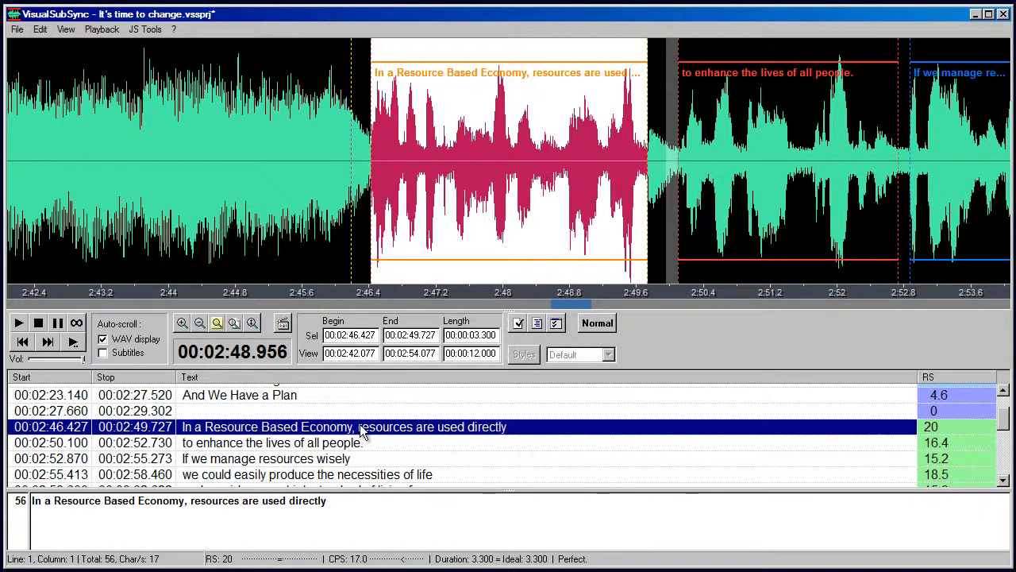
Play the "In a Resource Based Economy" subtitle in a loop, stop it, and play the audio onward from 2:44.033
left_click(79, 324)
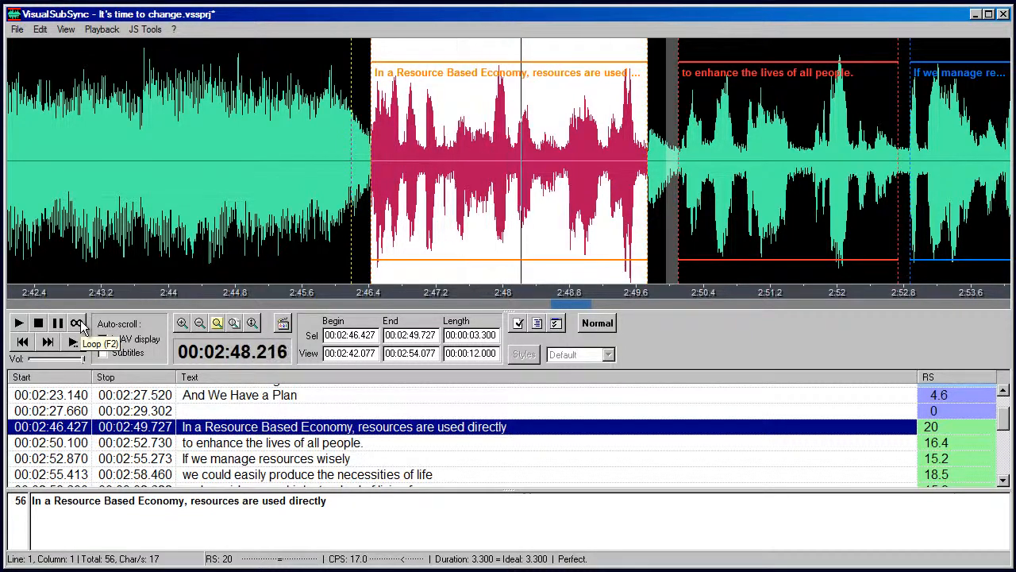
left_click(39, 325)
left_click(170, 238)
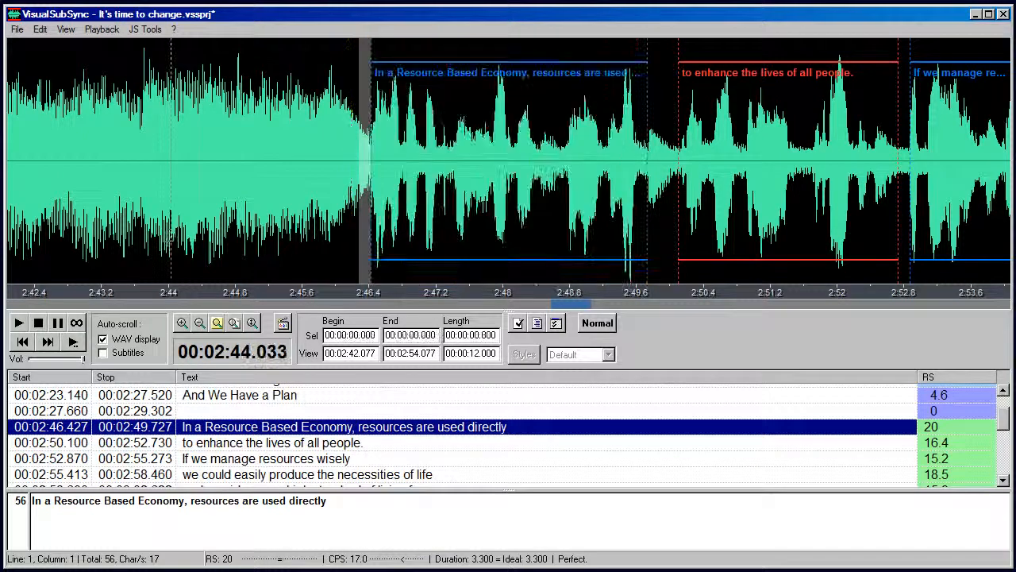
left_click(73, 341)
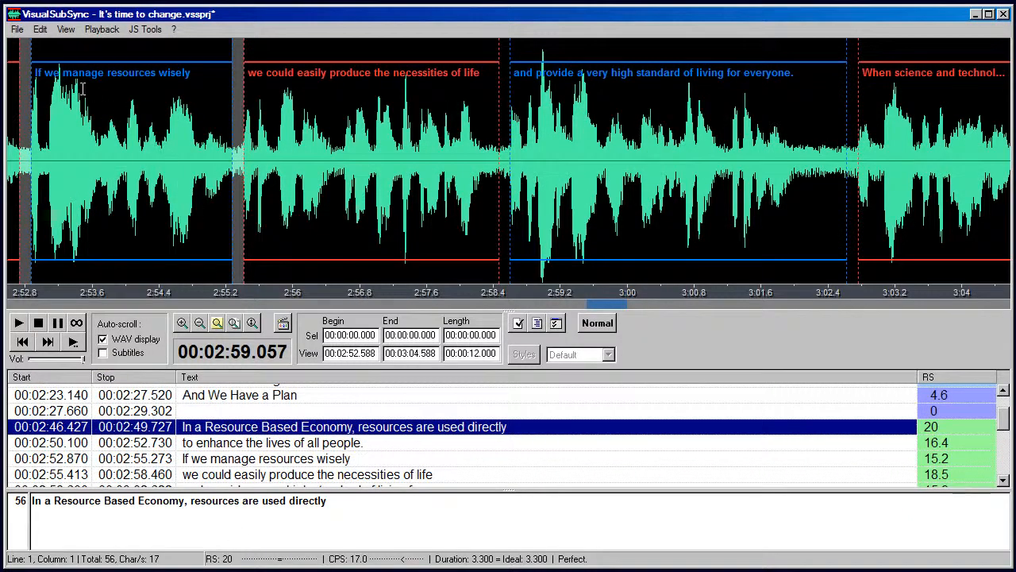
Open the hotkey settings in the program preferences
left_click(40, 31)
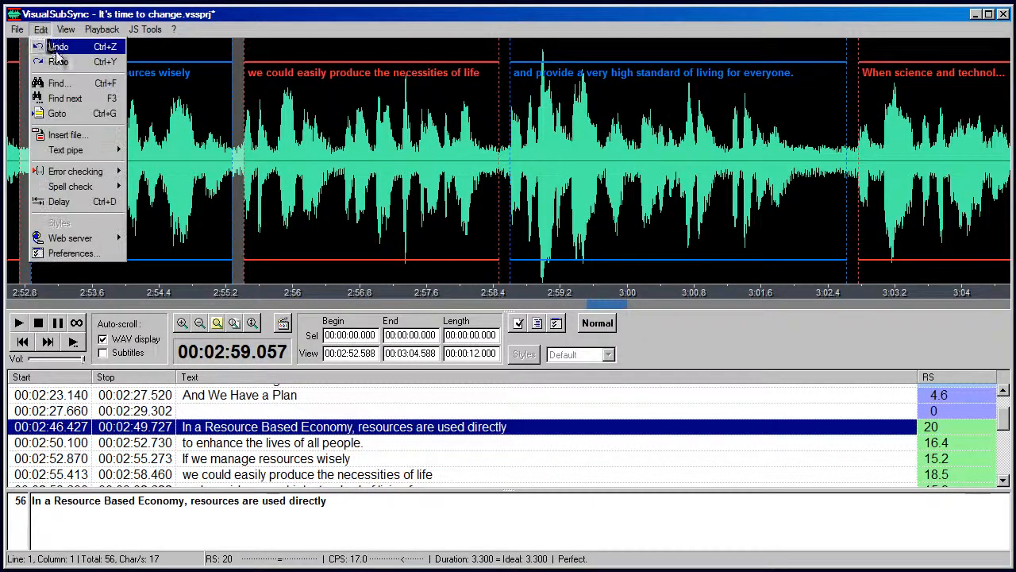
left_click(96, 255)
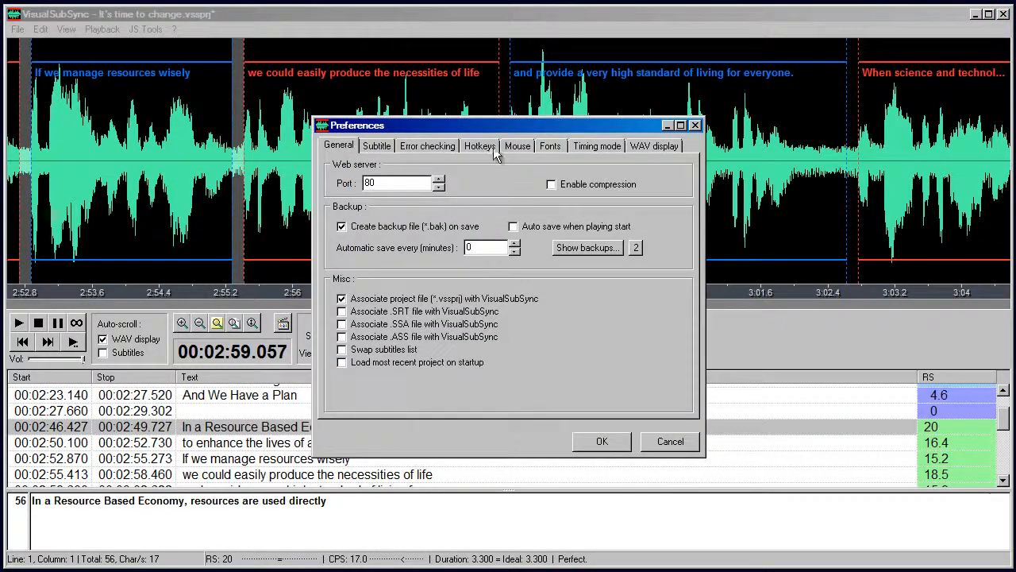
left_click(481, 147)
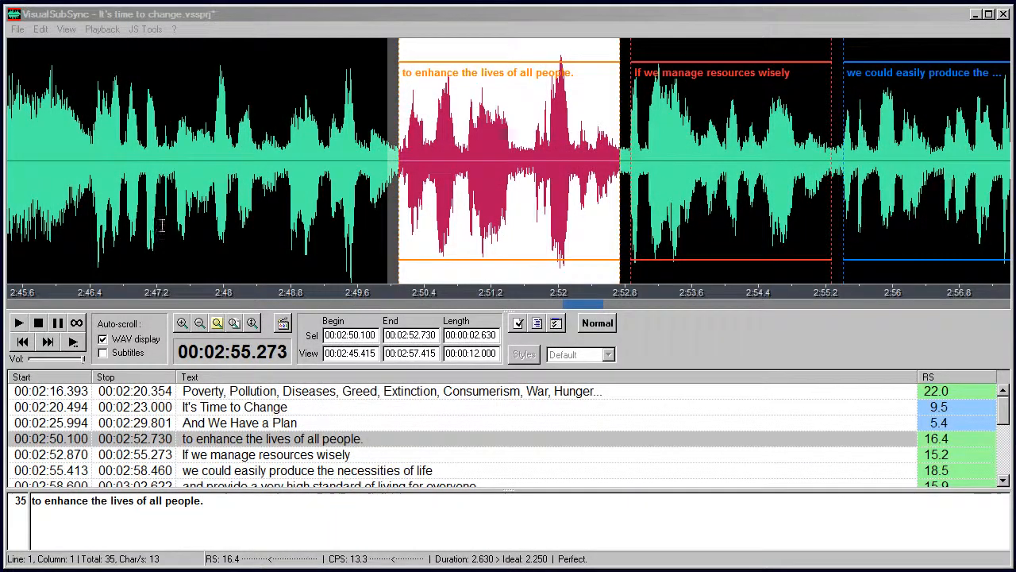
Add a subtitle from 2:46.440 to 2:49.960 with the copied text "In a Resource Based Economy, resources are used directly"
left_click_drag(87, 184, 381, 201)
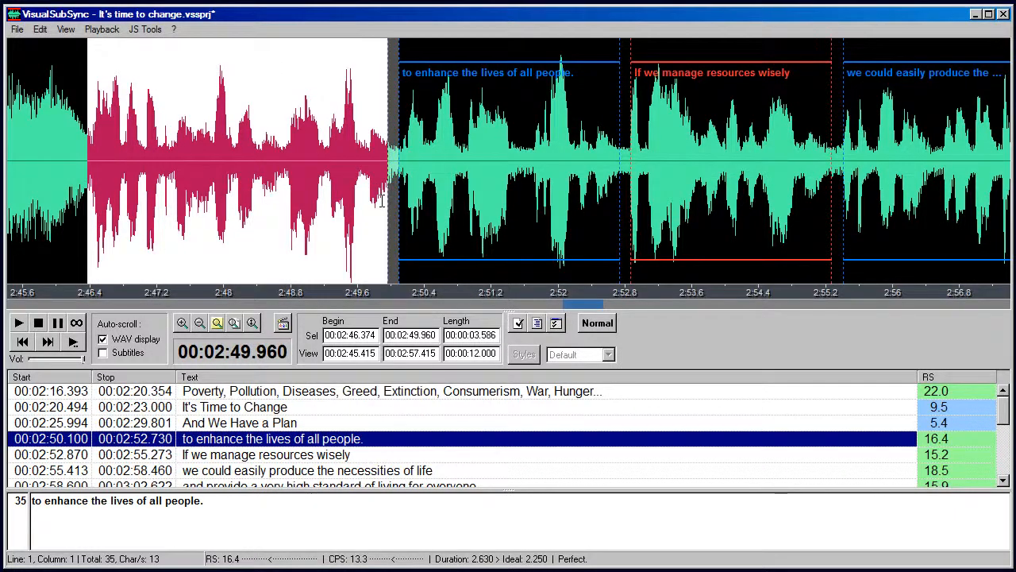
key("Return")
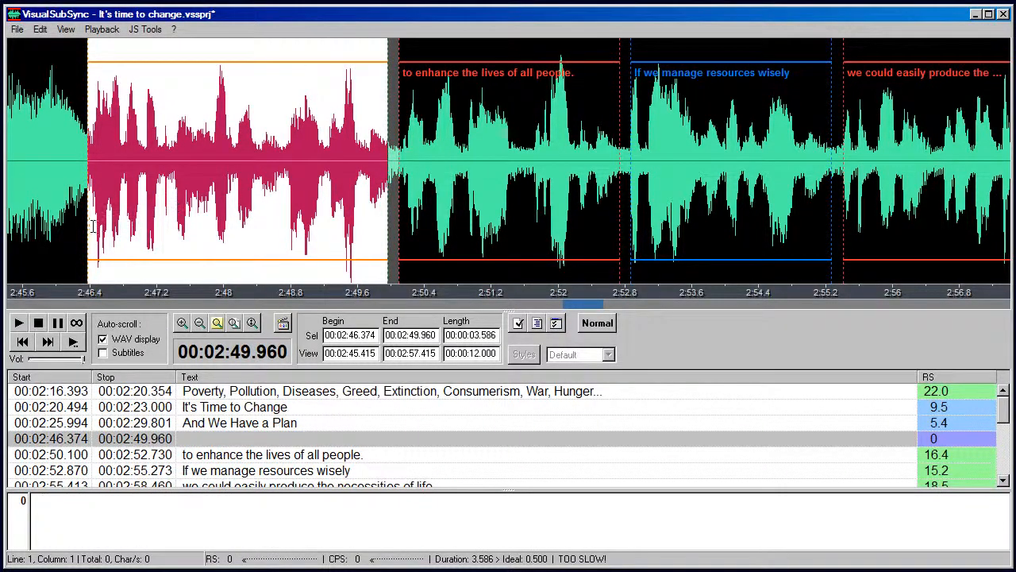
left_click_drag(89, 224, 93, 228)
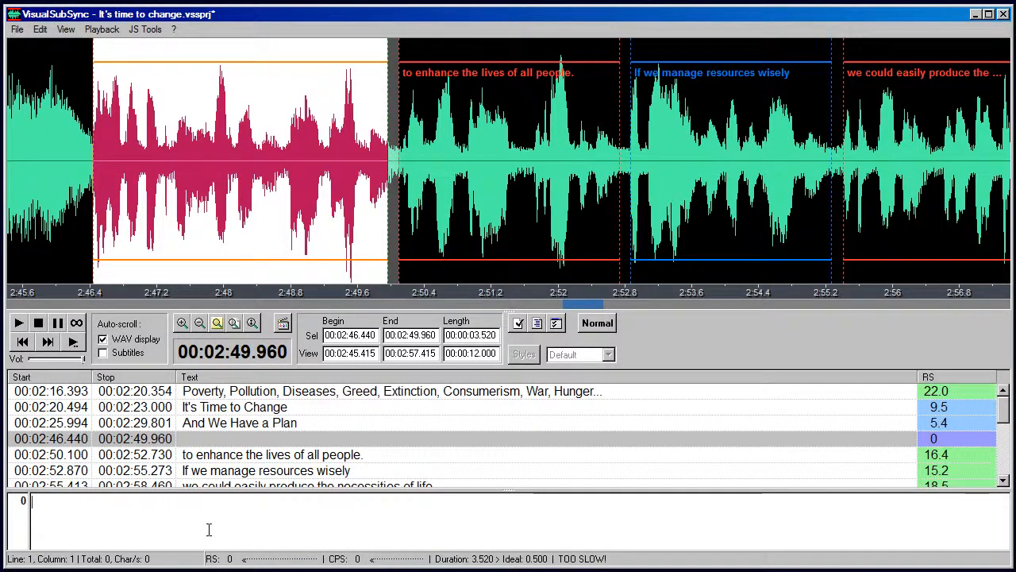
key("ctrl+v")
Play the new "In a Resource Based Economy" subtitle's audio and show the video beside the waveform
left_click(19, 323)
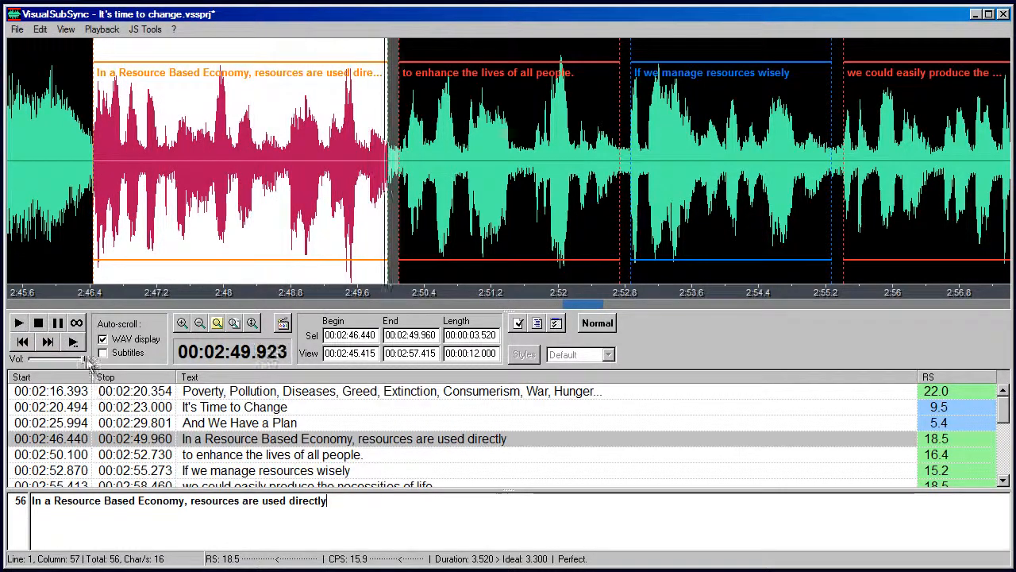
left_click(285, 323)
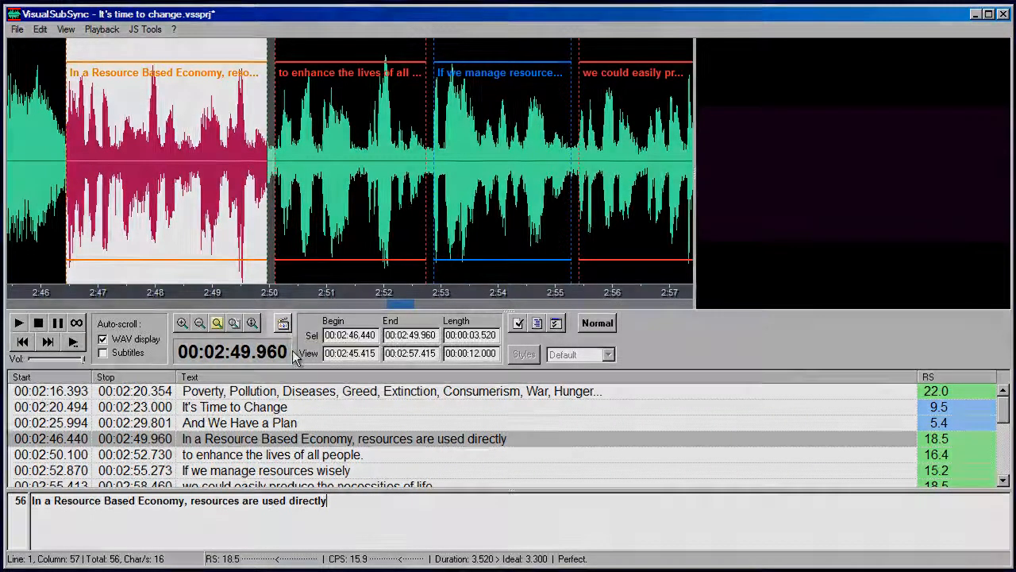
key("F4")
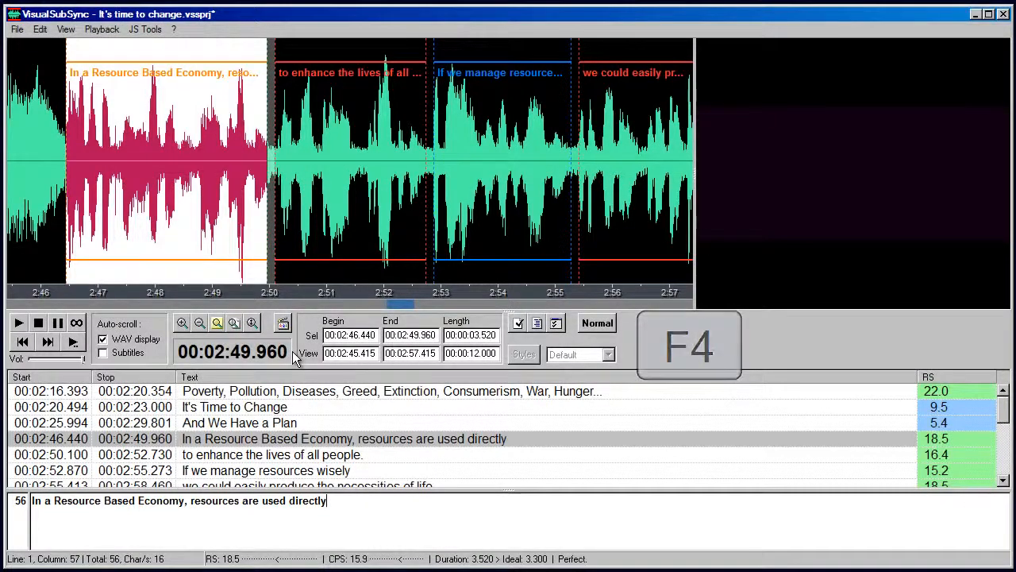